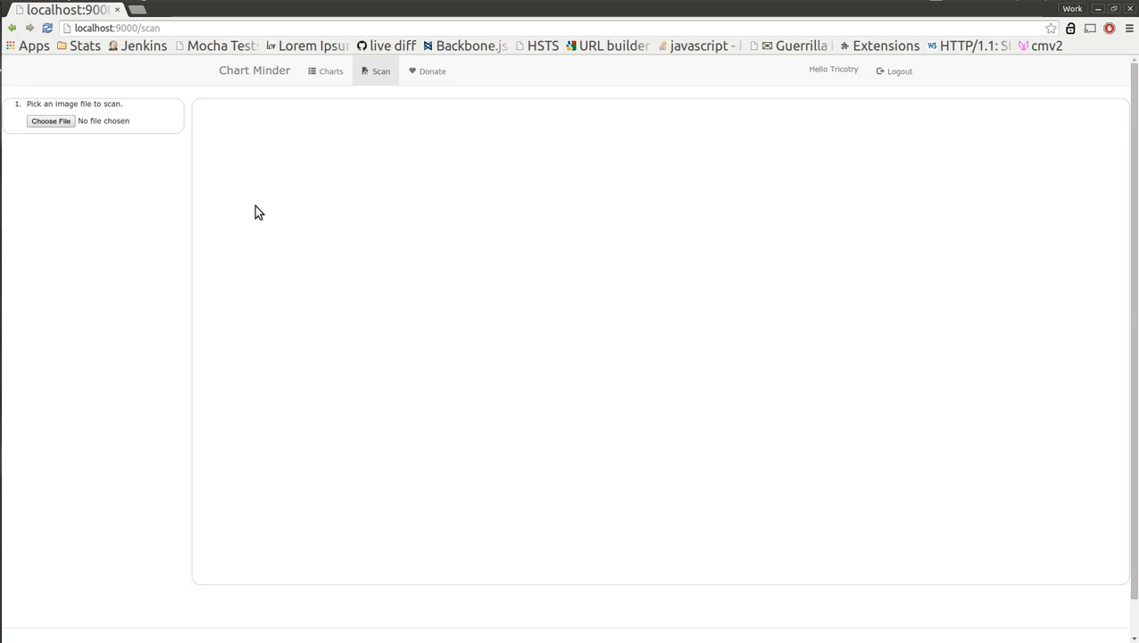
Step: Load 1.jpg so the POW! comic burst appears for scanning
left_click(51, 120)
double_click(389, 218)
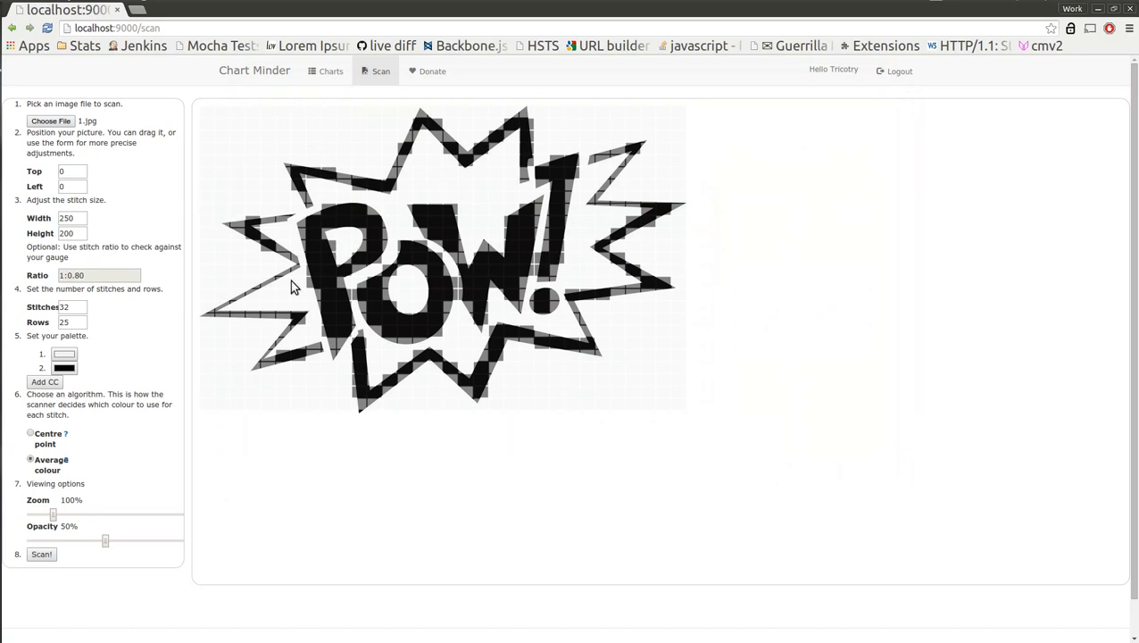
Step: Change the stitch size to 100 wide by 75 high
double_click(68, 218)
type("1000")
key("BackSpace")
key("BackSpace")
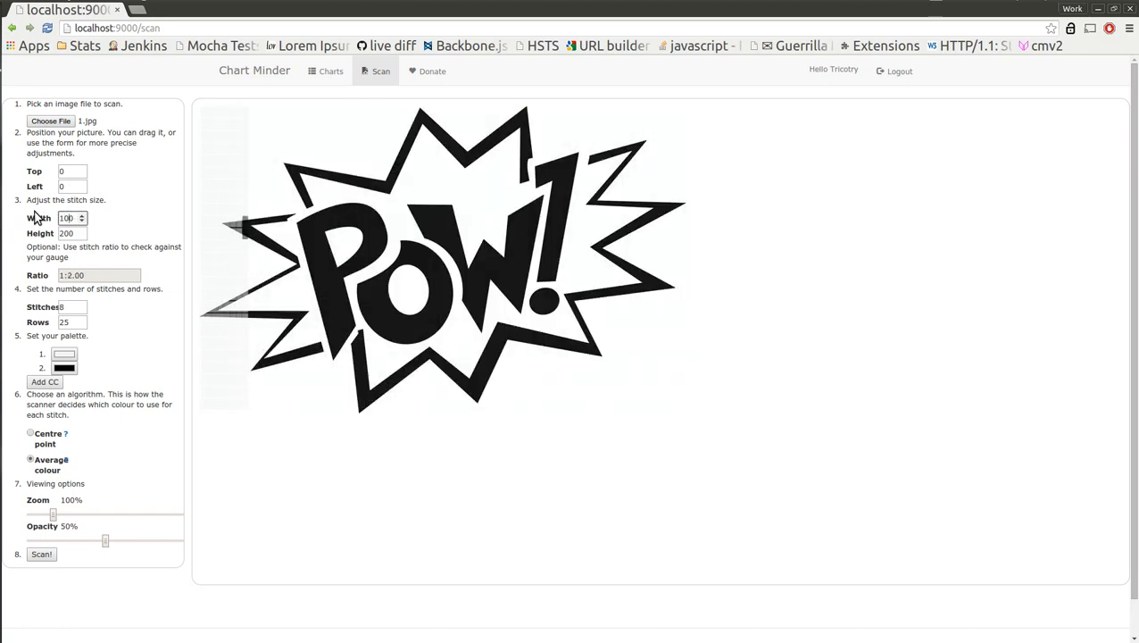
double_click(67, 234)
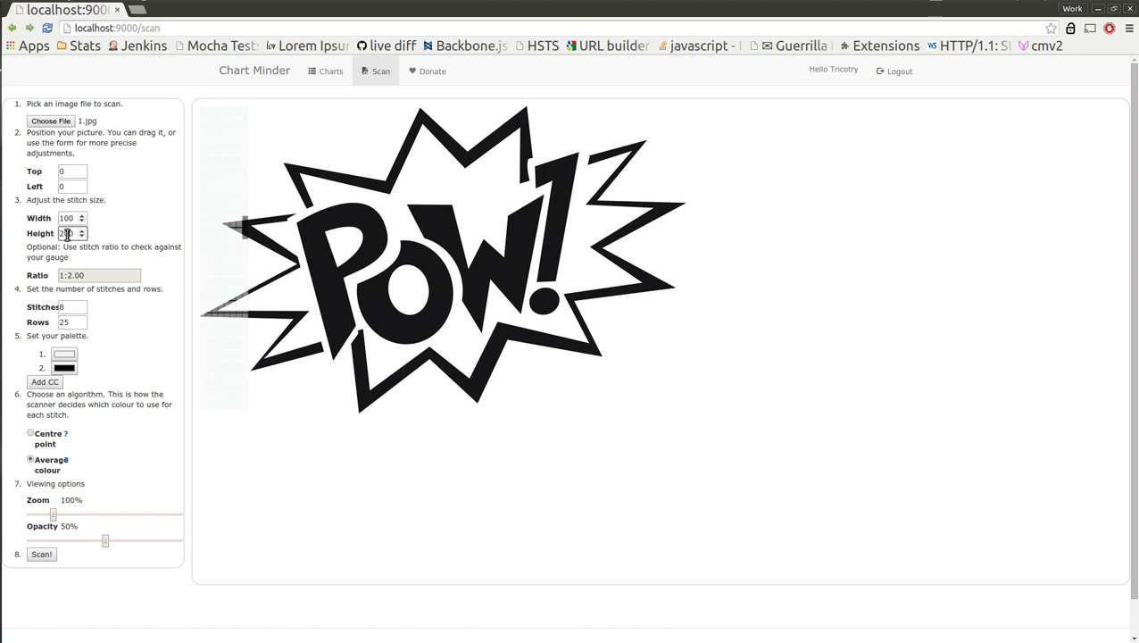
key("BackSpace")
type("75")
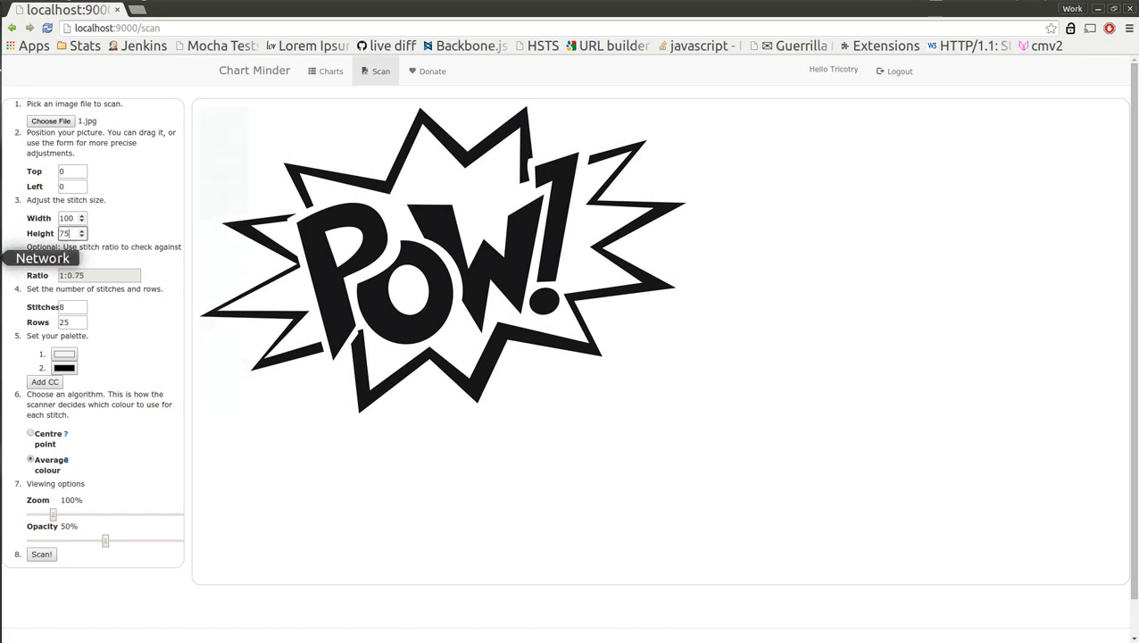
Step: Set the chart to 80 stitches across and 67 rows
left_click(82, 305)
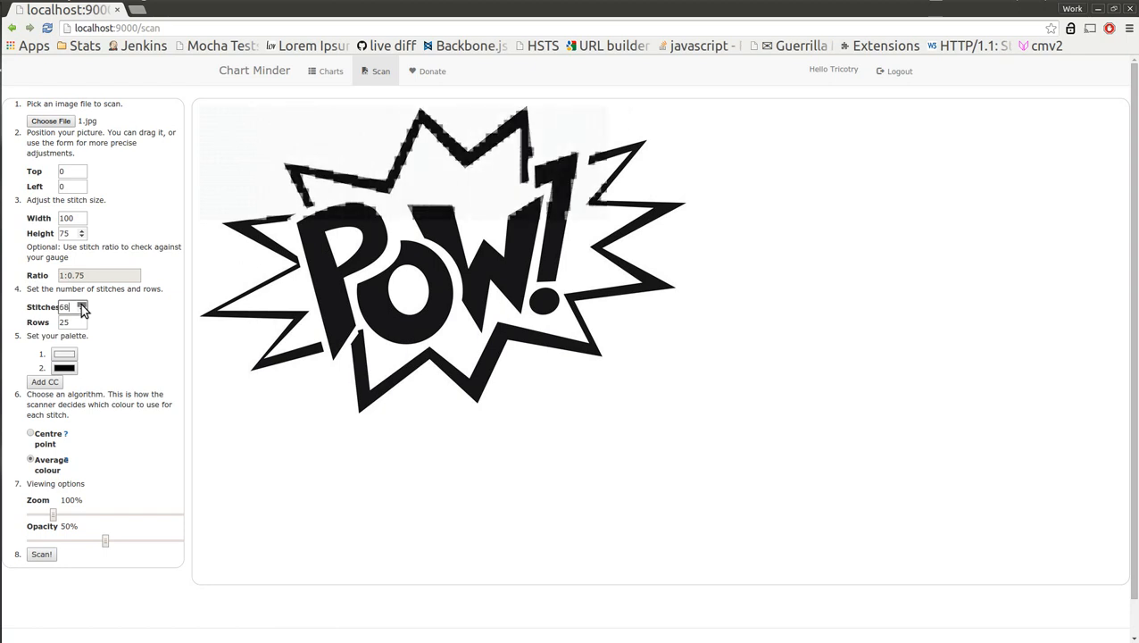
left_click(82, 319)
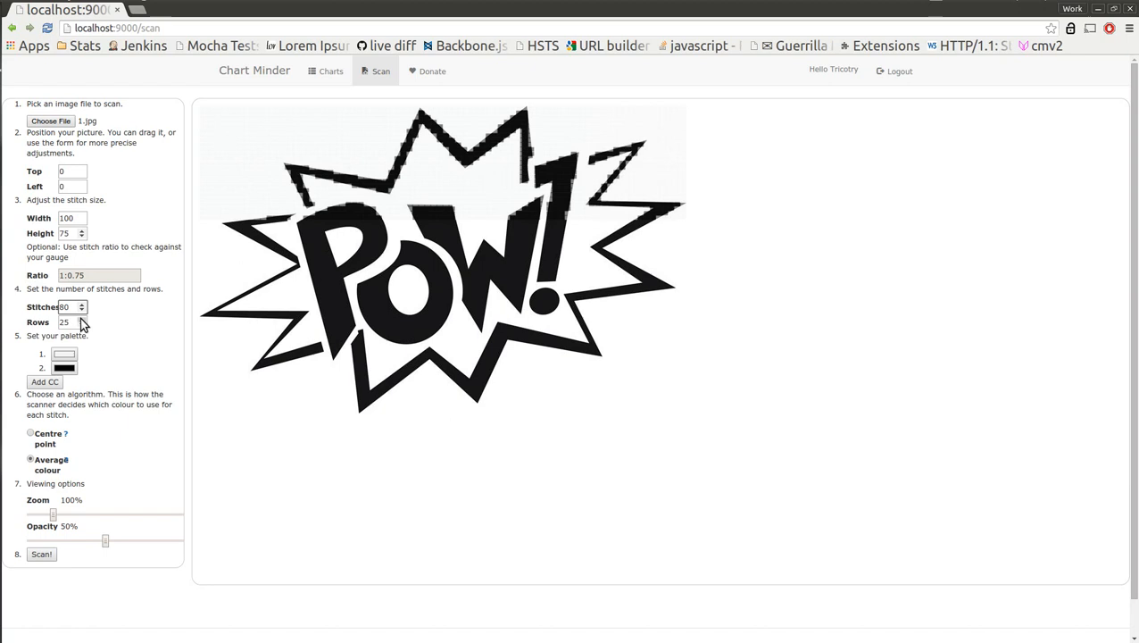
left_click(82, 319)
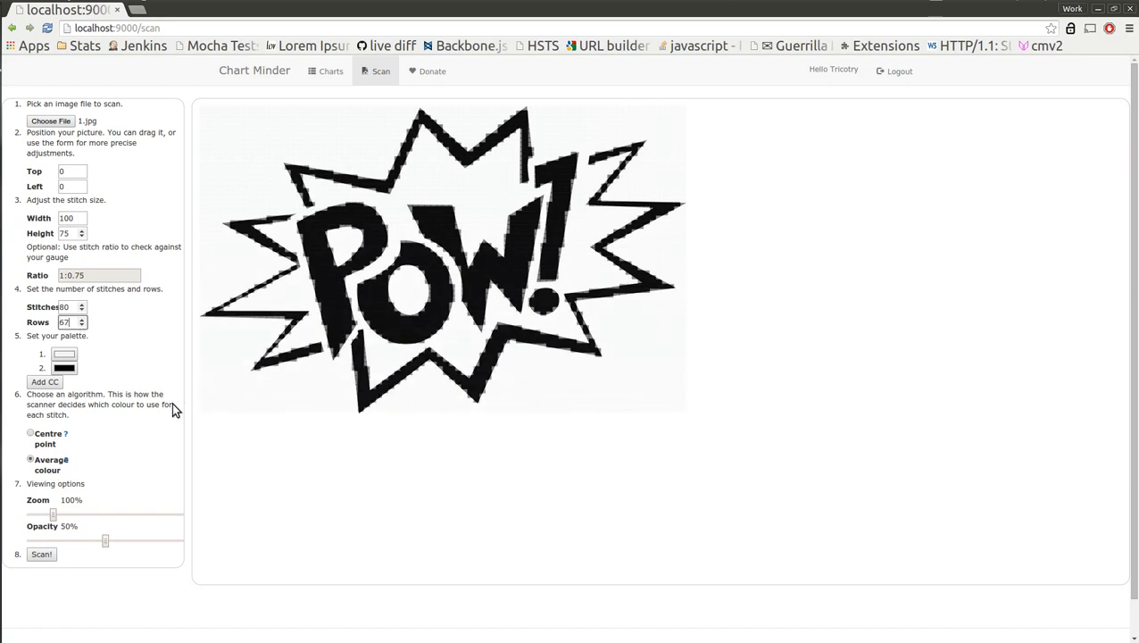
mouse_move(105, 539)
left_mouse_down()
mouse_move(29, 540)
mouse_move(174, 541)
left_mouse_up()
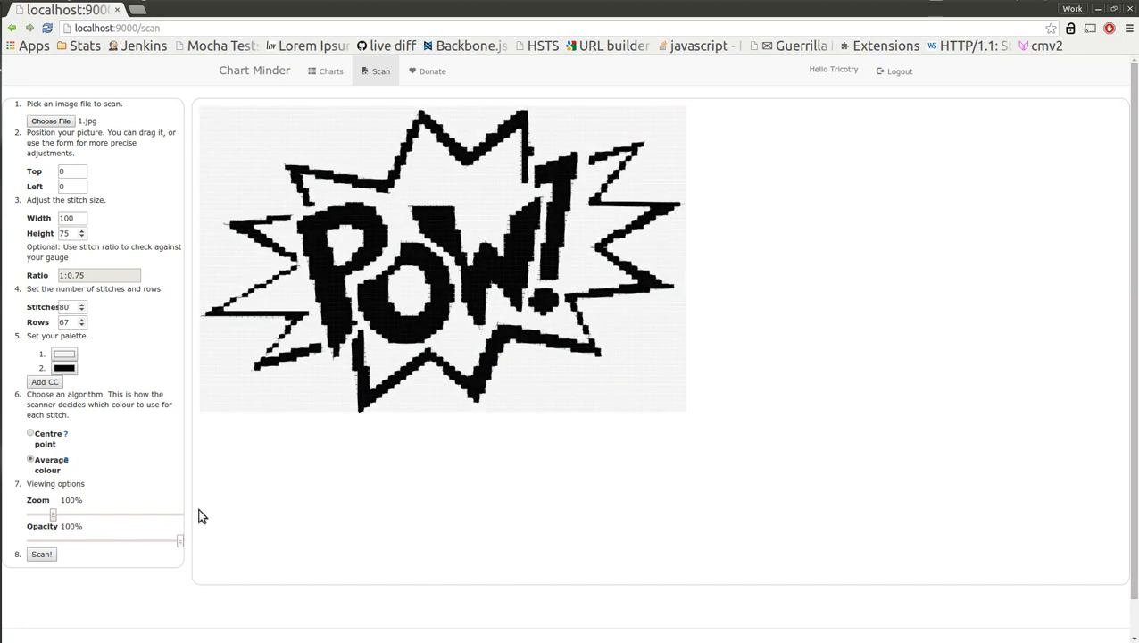
key("Home")
key("End")
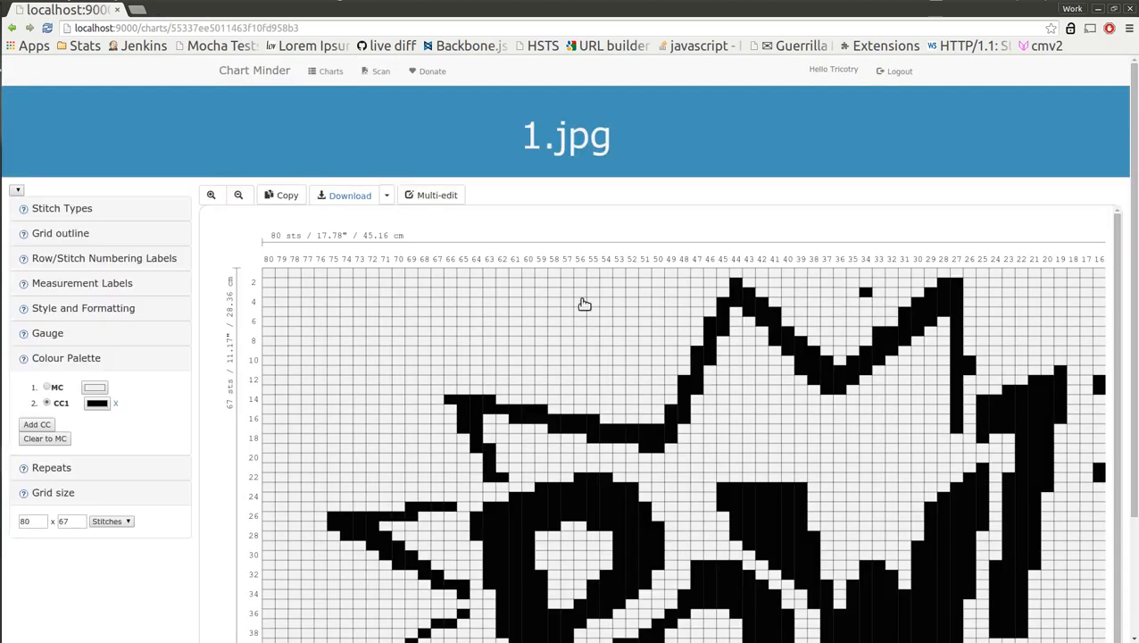
Step: View the whole chart and change contrast colour CC1 to red #db2323
left_click(238, 195)
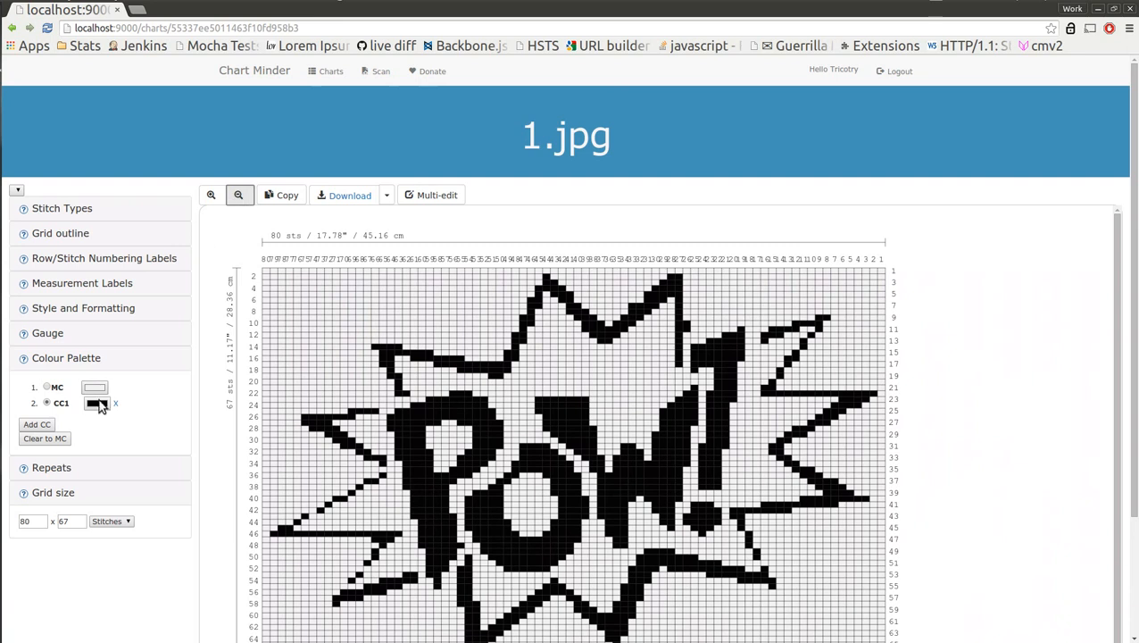
left_click(100, 404)
left_click(600, 277)
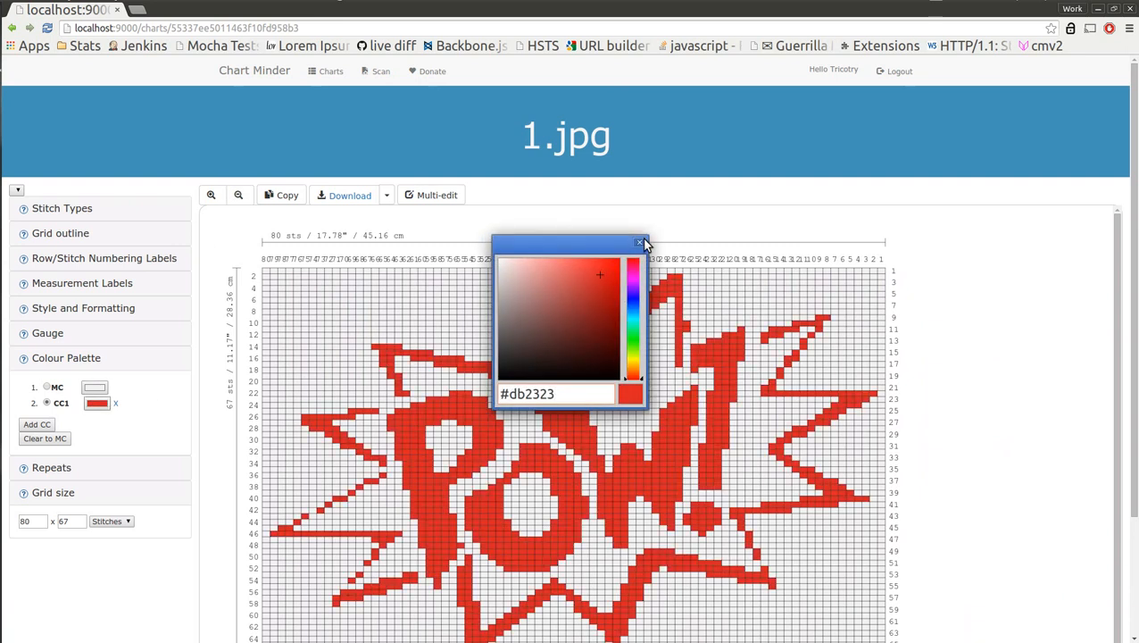
left_click(644, 243)
Step: Choose the Light Fingering gauge preset so the chart measures about 10" by 7"
left_click(48, 332)
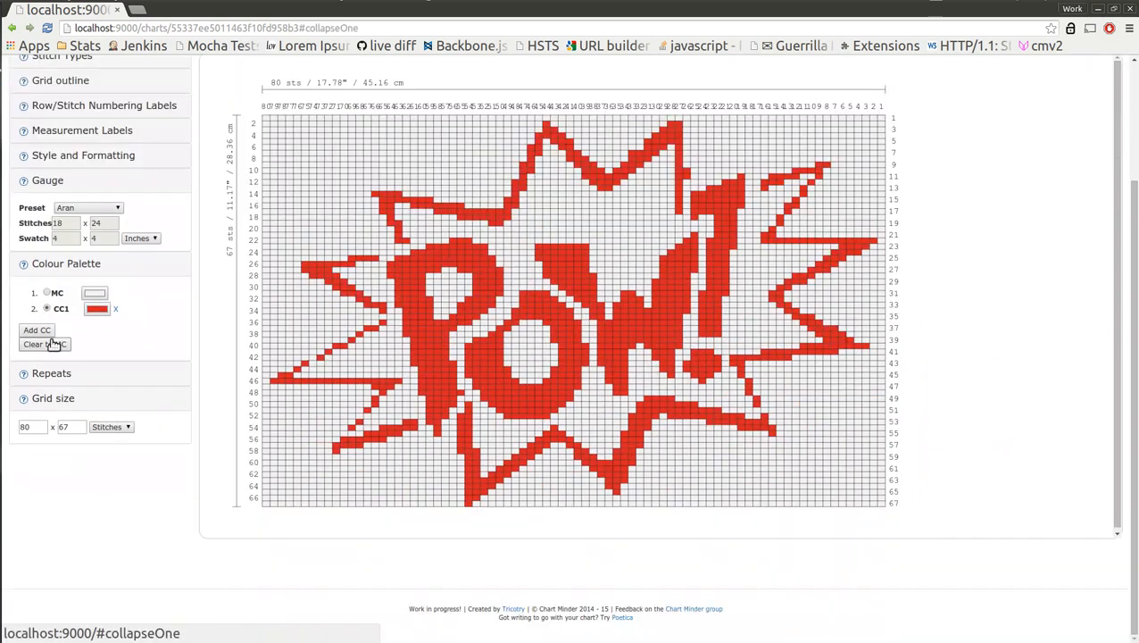
left_click(90, 208)
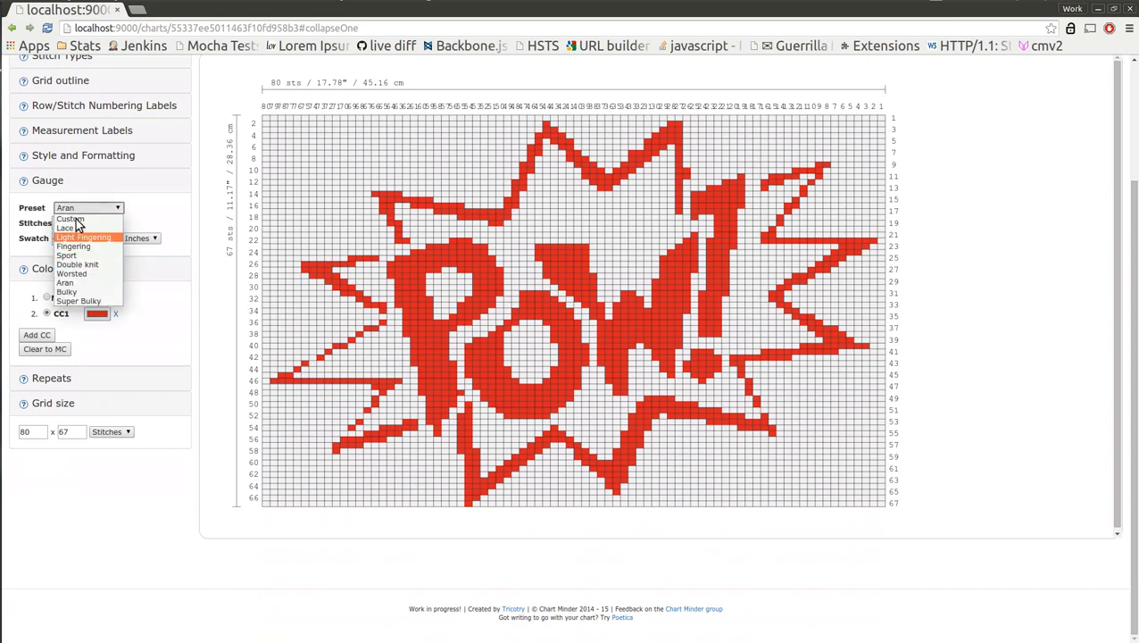
left_click(102, 238)
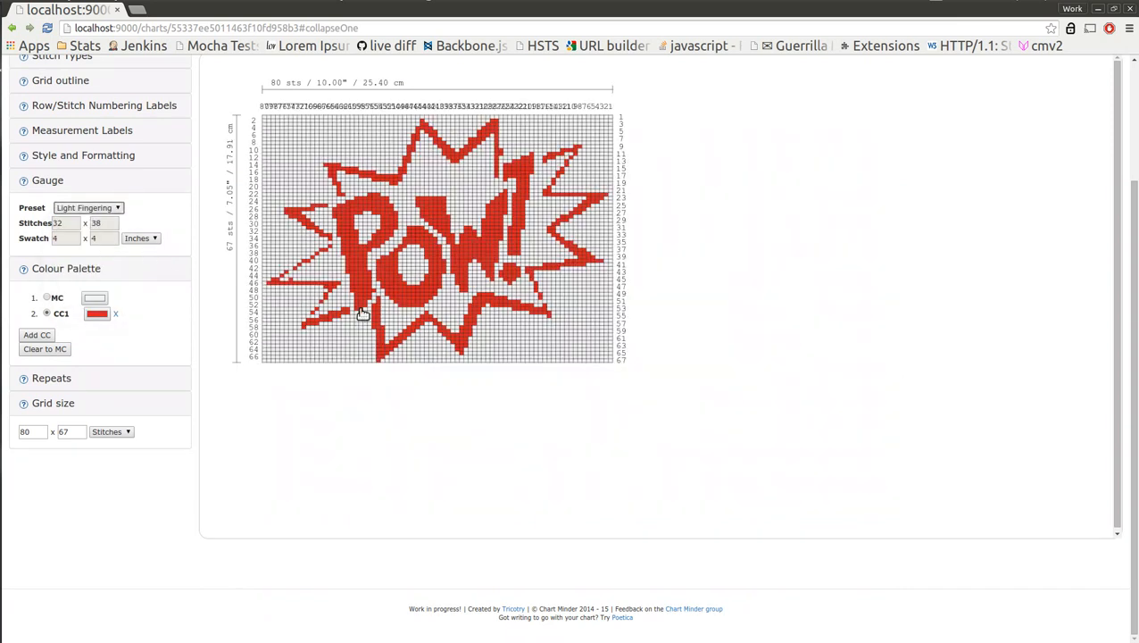
scroll(763, 221, "up", 3)
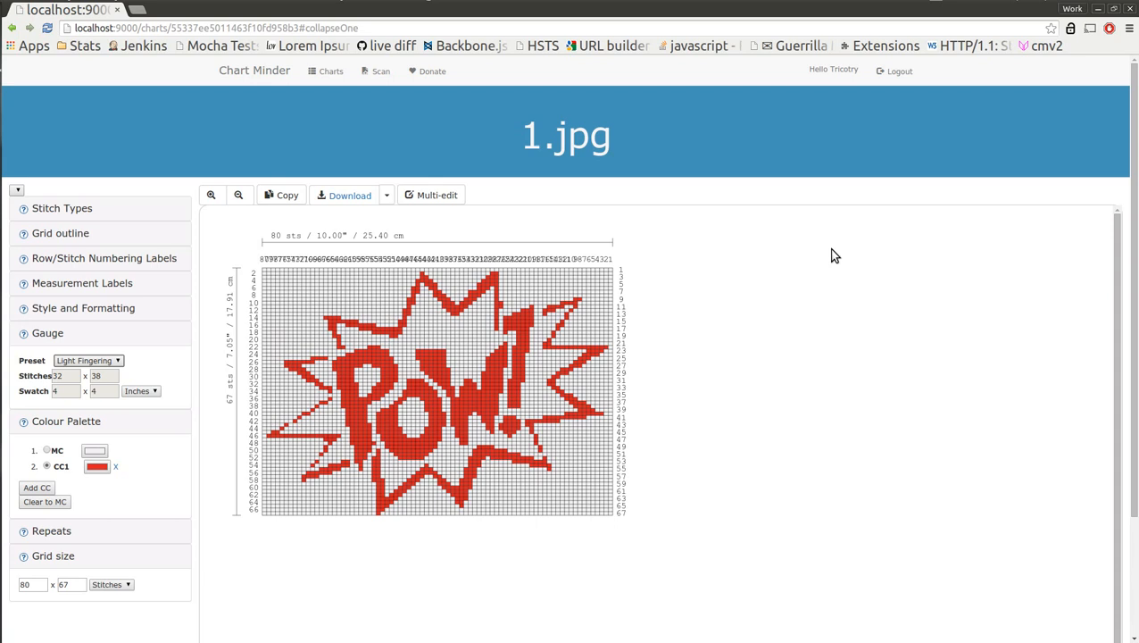